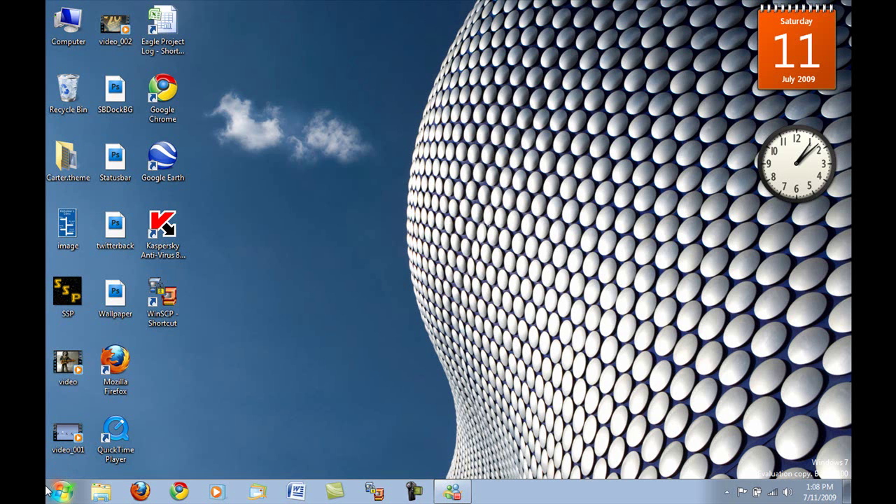
- Launch Jing from the Start menu search and reposition its sun along the top edge
key("super")
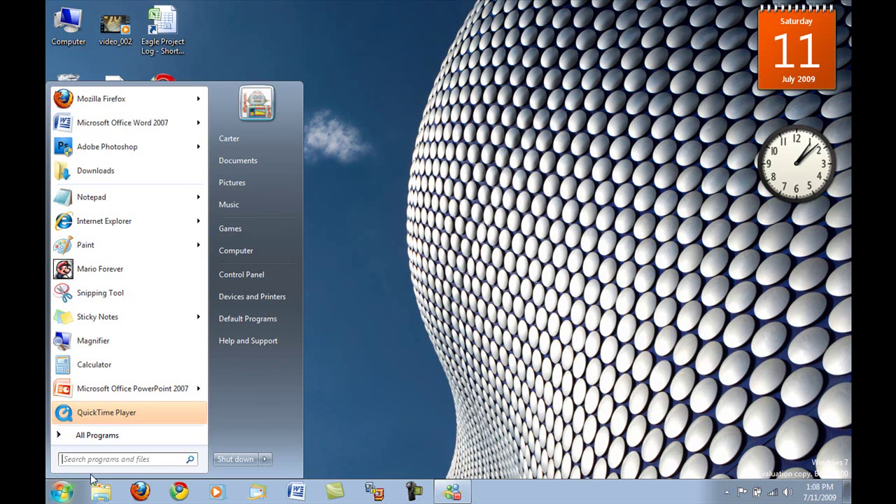
type("jing")
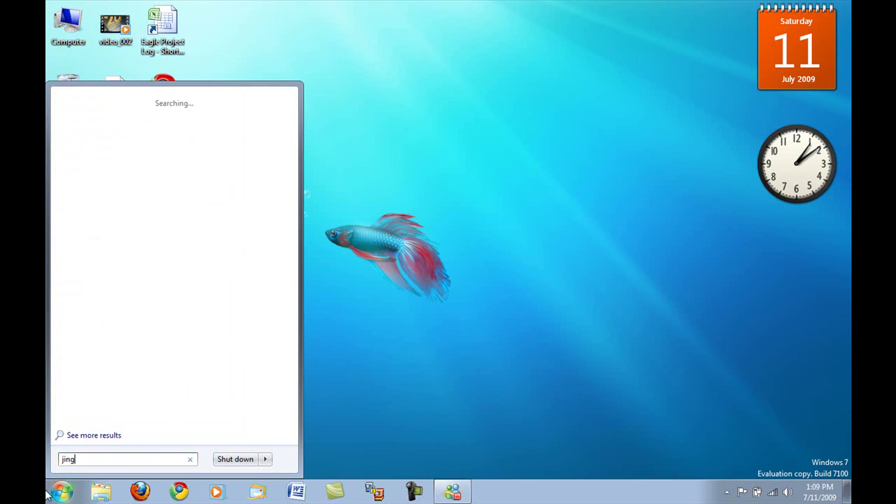
left_click(46, 496)
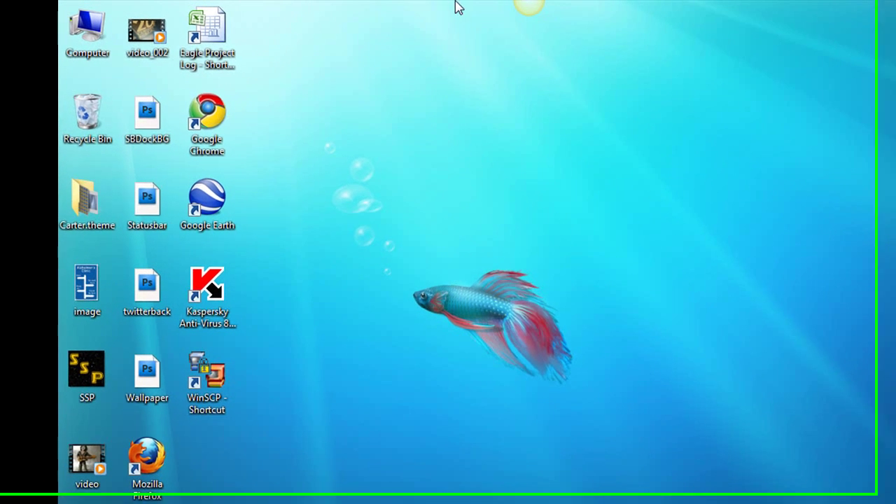
mouse_move(537, 7)
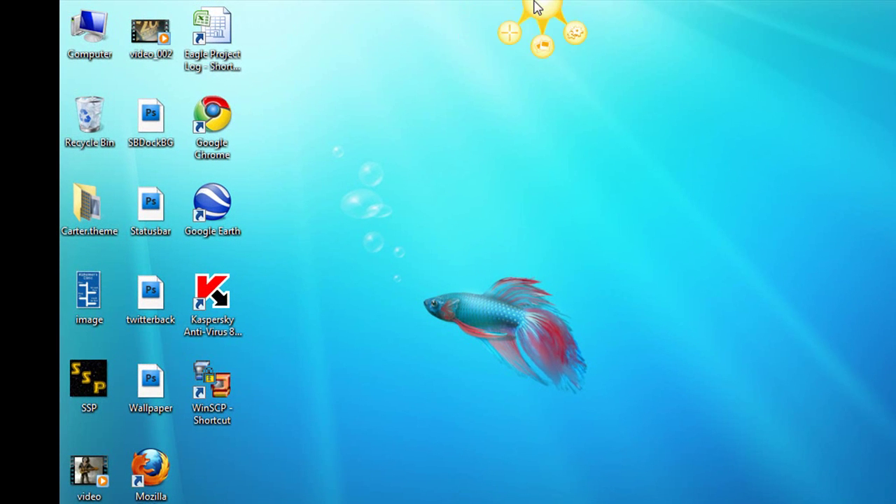
left_click_drag(538, 7, 590, 164)
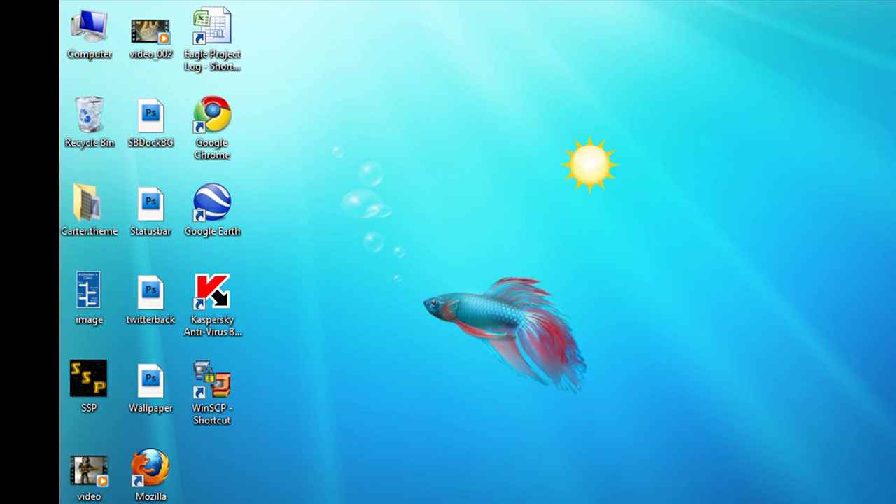
left_click_drag(537, 11, 556, 6)
- Start an area capture from the Jing sun, then cancel it
mouse_move(70, 426)
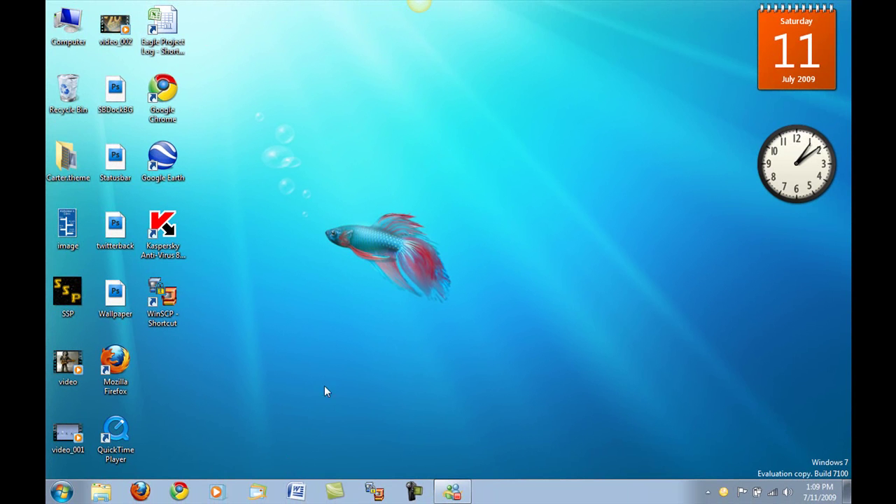
mouse_move(418, 7)
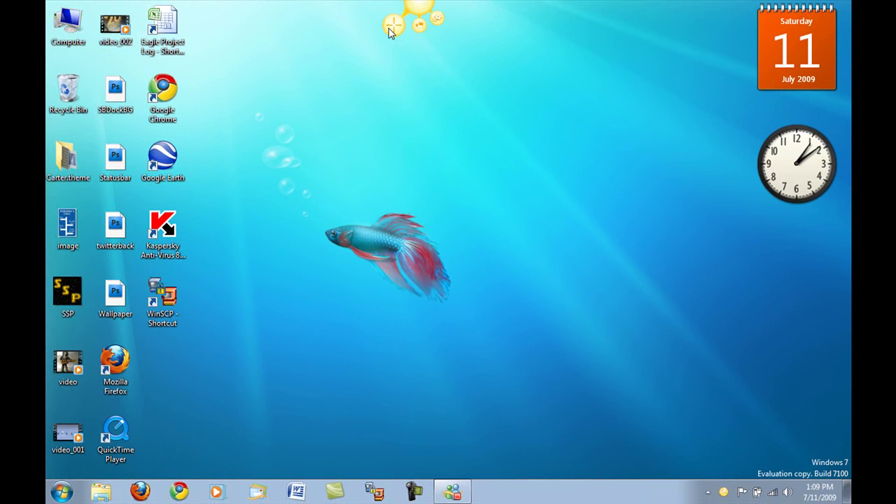
left_click(392, 28)
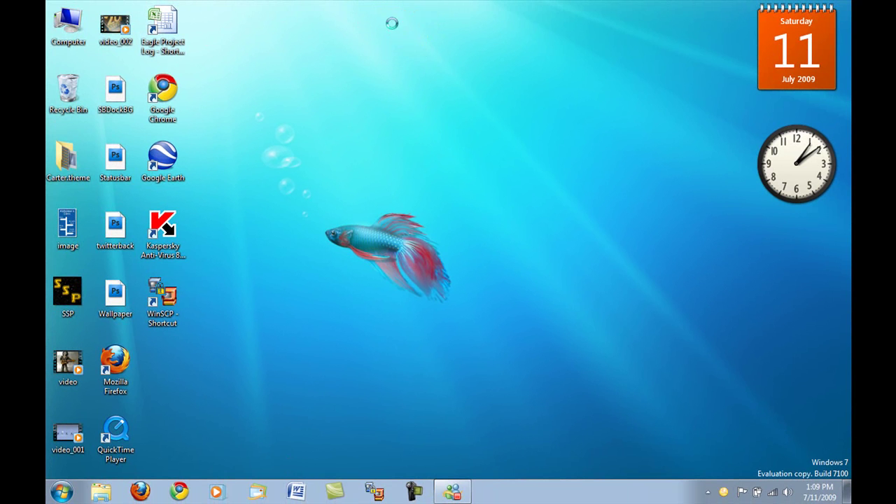
left_click(46, 0)
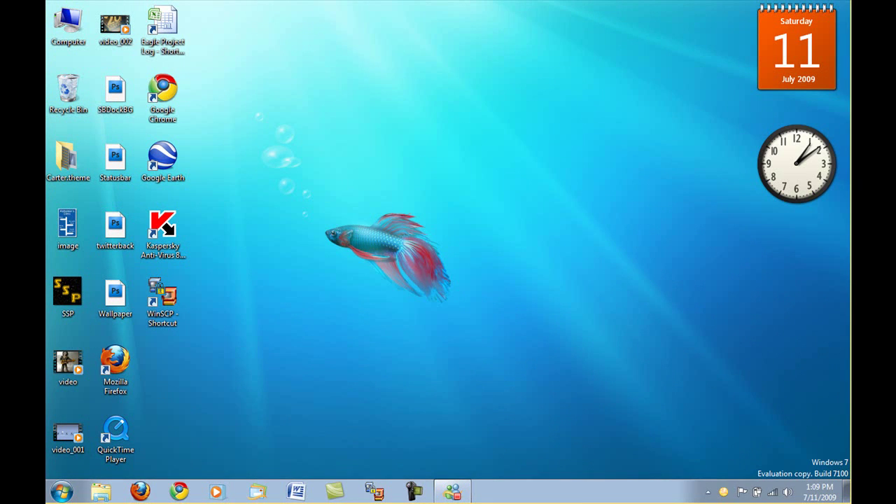
- Capture the top-left area of the desktop as an image named 2009-07-11_1309
left_click_drag(851, 503, 509, 333)
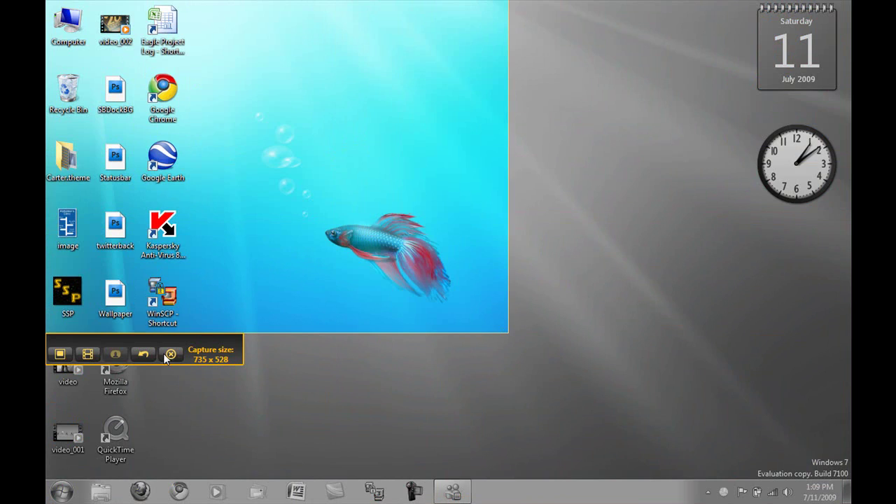
left_click(60, 354)
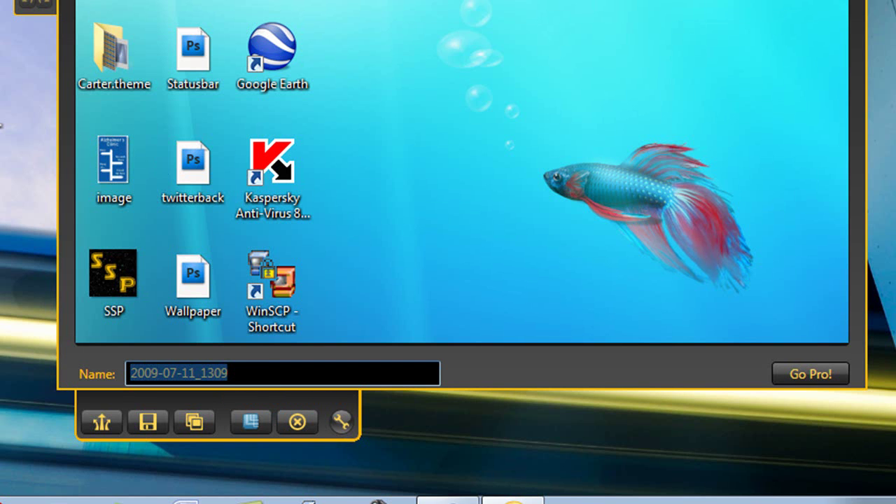
- Add a 'hi' text note and draw red boxes around the desktop icons and the fish
left_click_drag(374, 0, 514, 30)
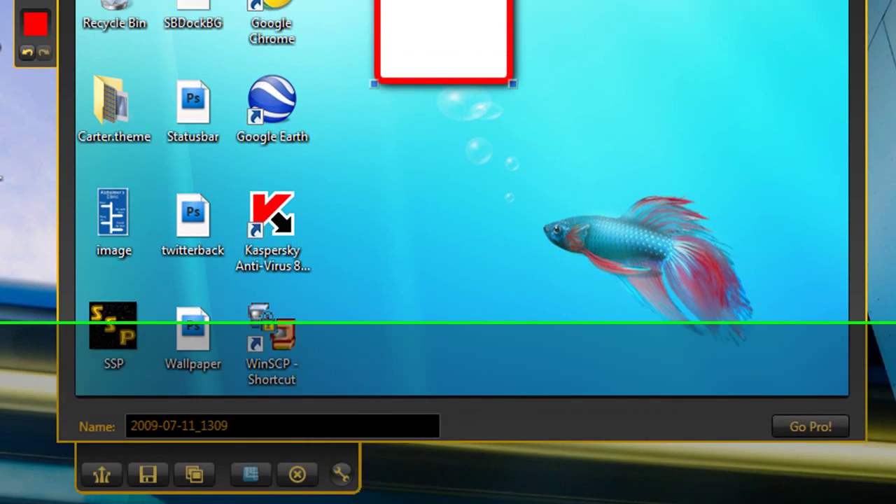
type("hi")
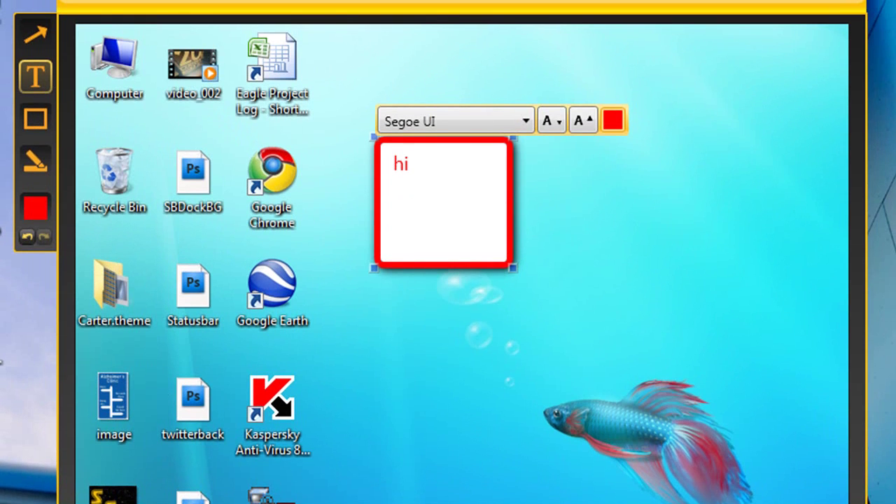
left_click(36, 120)
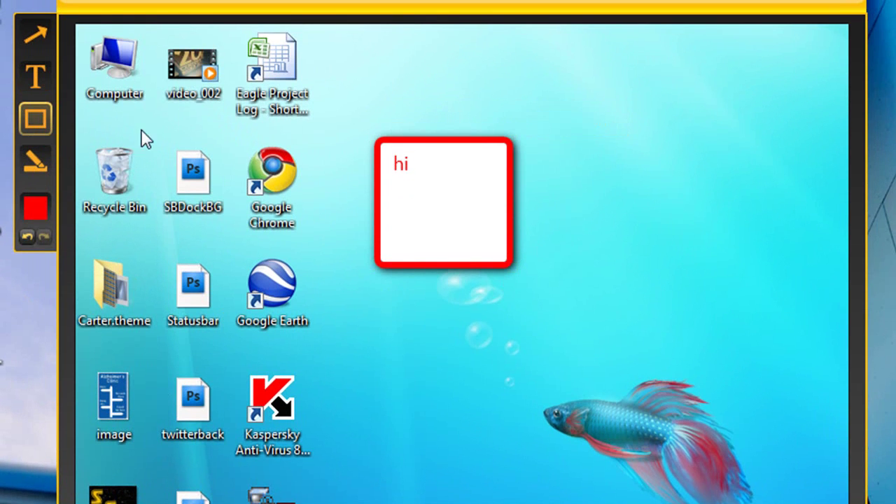
left_click_drag(103, 30, 357, 369)
left_click_drag(535, 357, 769, 503)
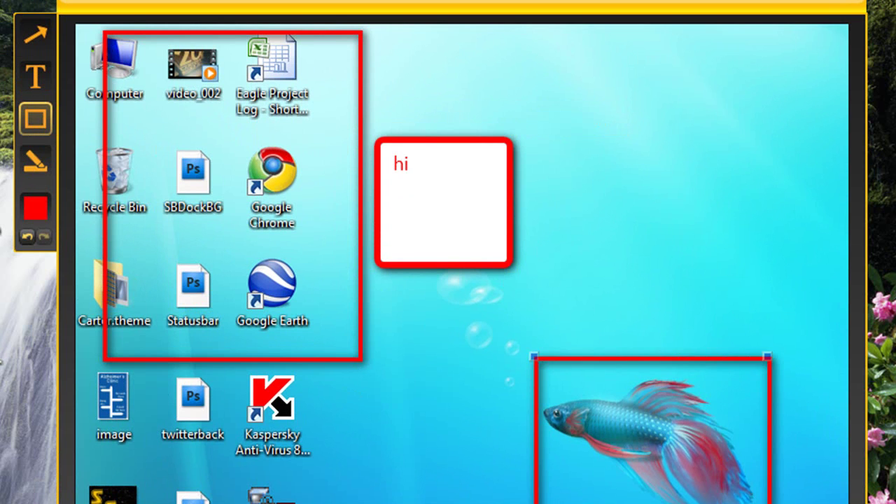
- Add two green highlight strips, move the 'hi' box up-left, and draw a red arrow toward Kaspersky
left_click(28, 175)
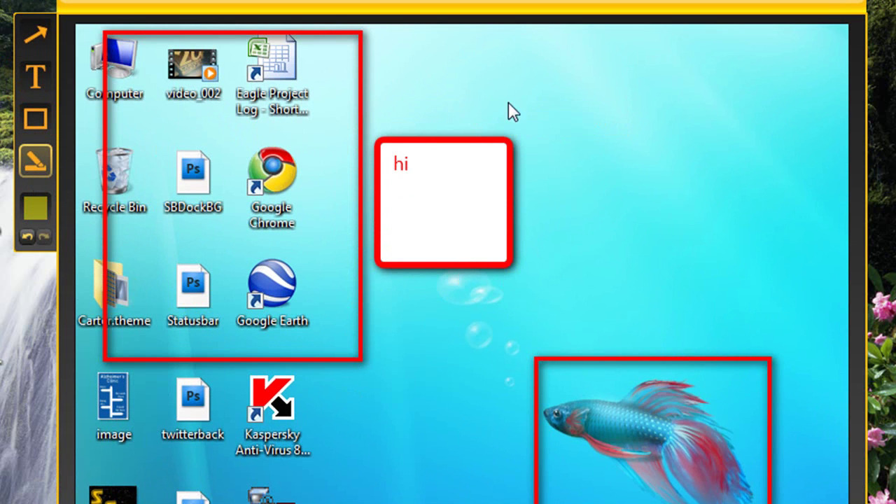
left_click_drag(540, 100, 581, 263)
left_click_drag(623, 80, 680, 293)
left_click_drag(504, 265, 447, 217)
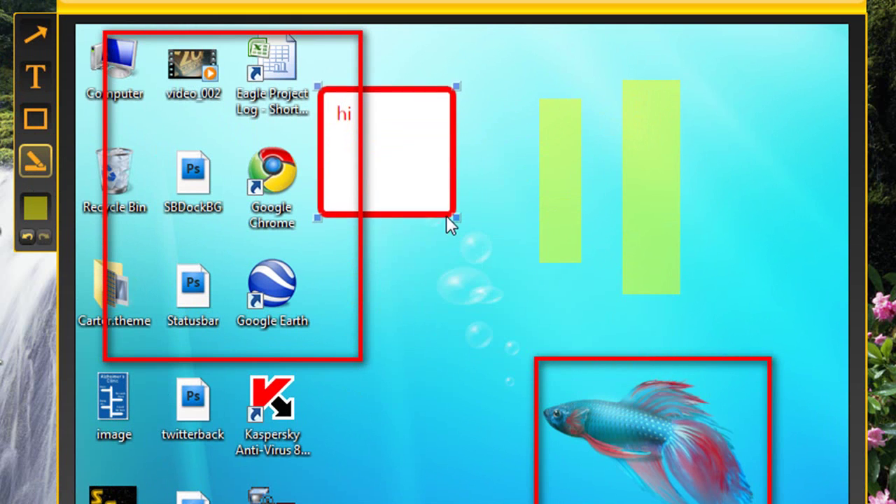
left_click(33, 35)
mouse_move(419, 500)
left_mouse_down()
mouse_move(320, 476)
mouse_move(302, 443)
left_mouse_up()
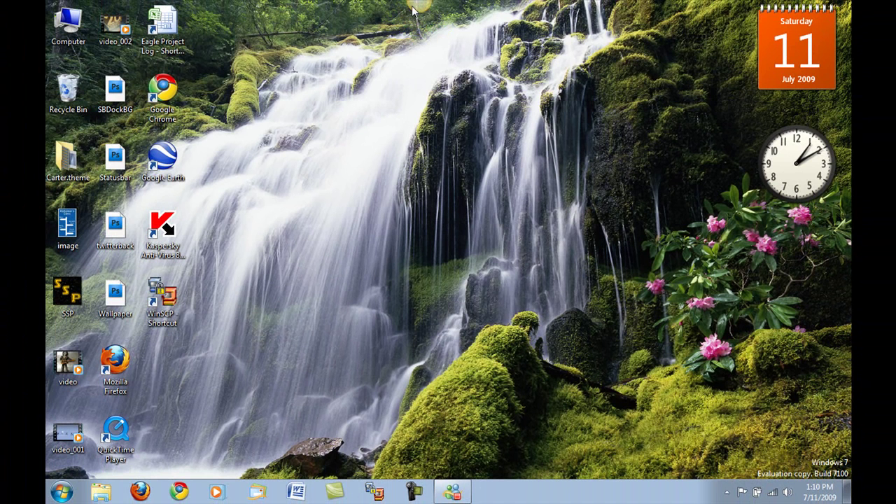
- Select the whole desktop, start a video recording, and move the recording controls mid-screen
mouse_move(412, 10)
left_click(394, 25)
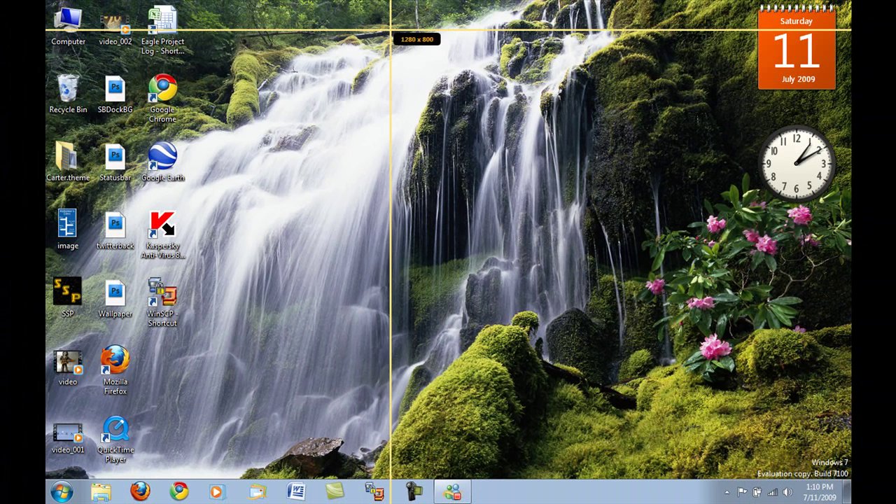
left_click(390, 29)
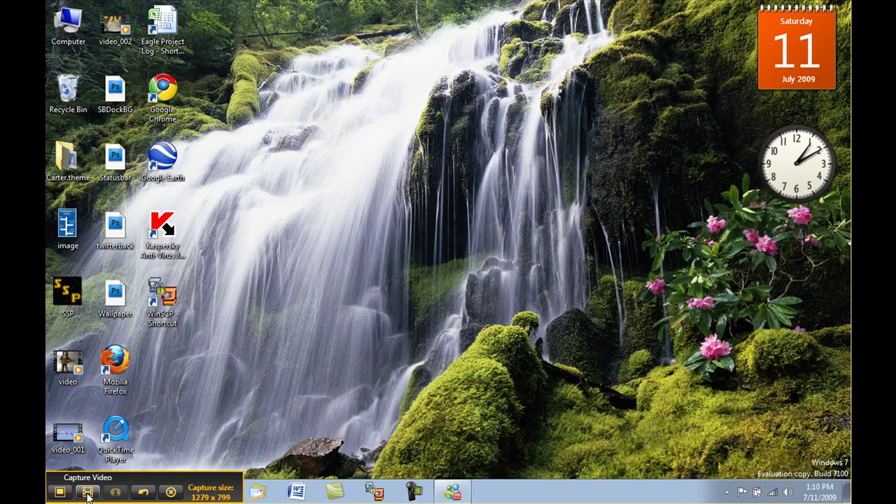
left_click(88, 493)
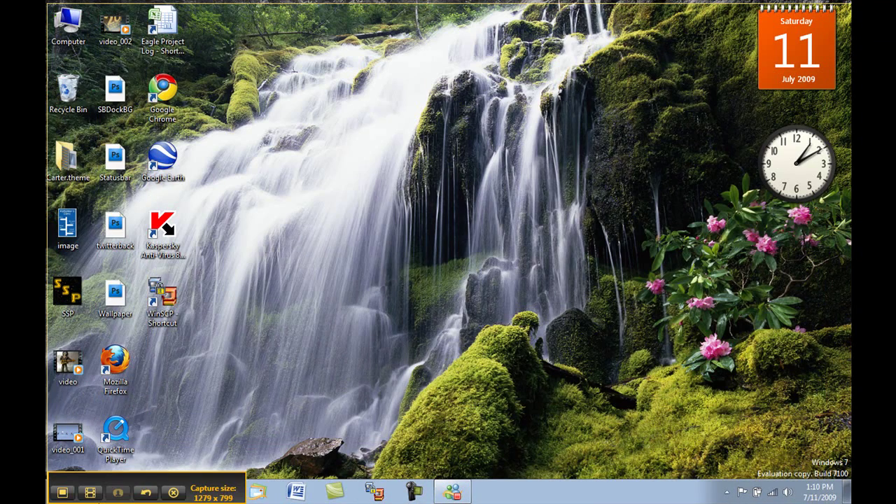
left_click(90, 493)
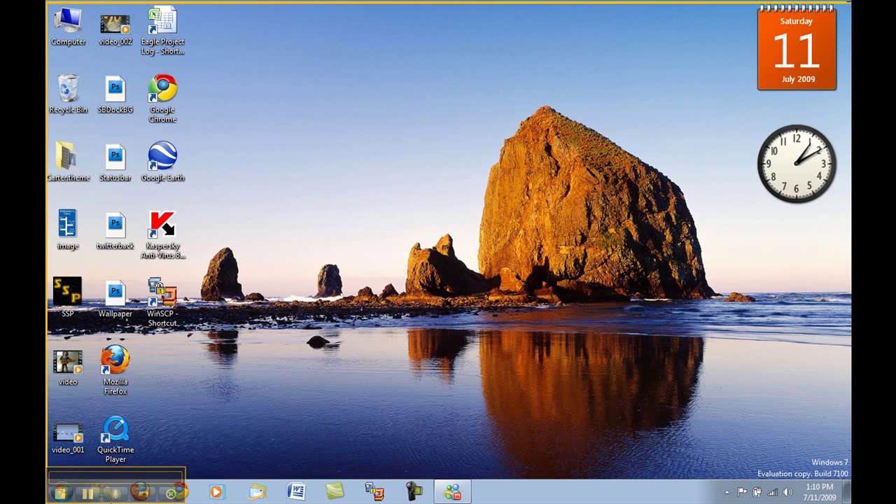
left_click_drag(126, 480, 400, 174)
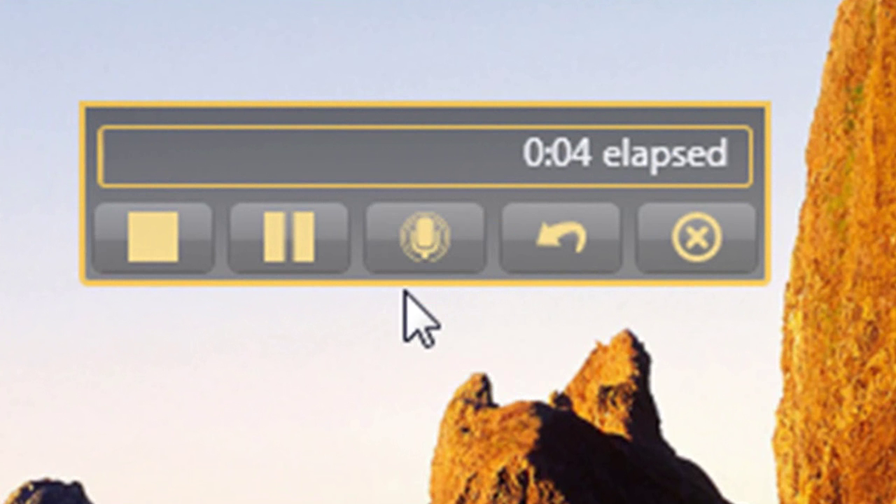
- Toggle the microphone mute several times, pause and resume, then stop the 12-second recording
left_click(427, 260)
left_click(419, 265)
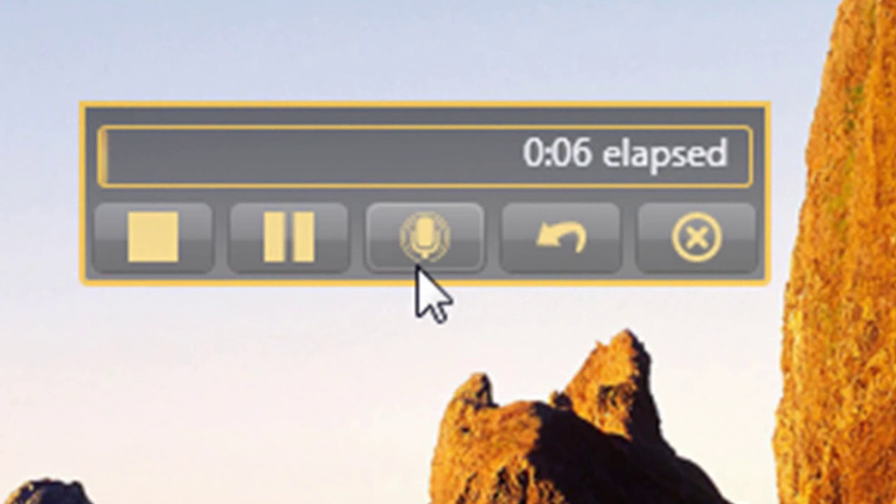
left_click(423, 269)
left_click(430, 252)
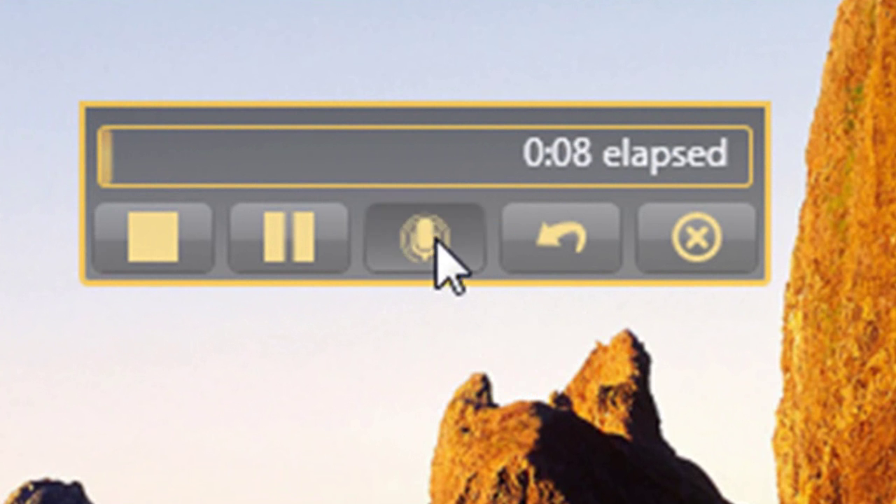
left_click(440, 257)
left_click(444, 256)
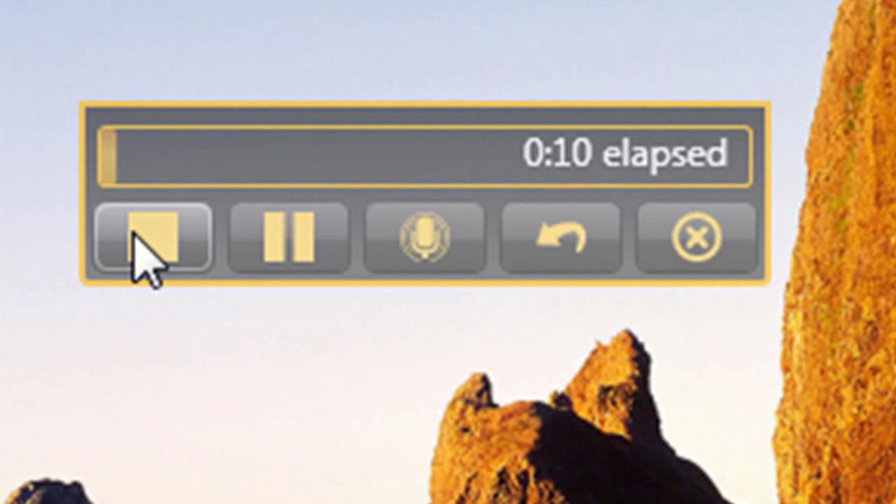
left_click(230, 232)
left_click(232, 234)
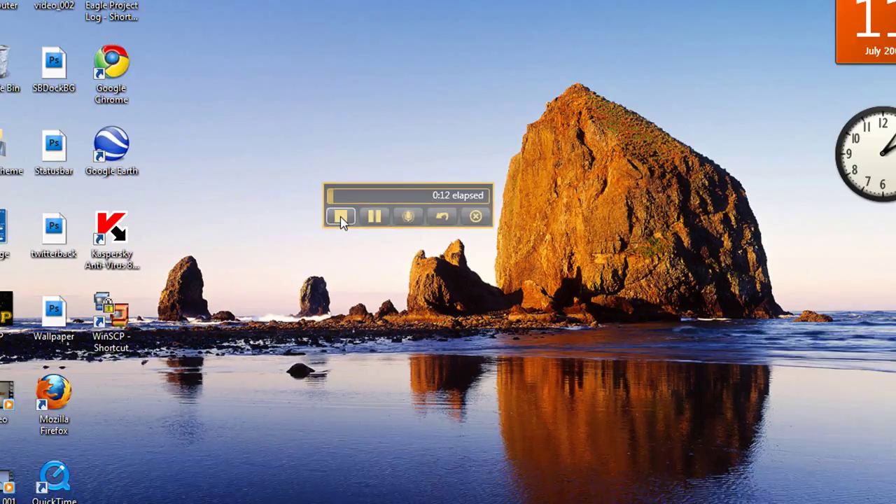
left_click(342, 220)
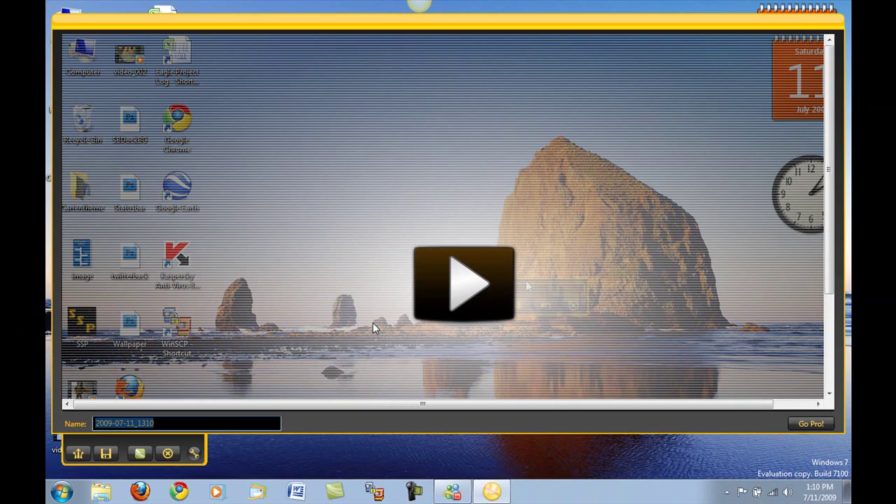
- Play back the 2009-07-11_1310 video in the preview window, then pause it
scroll(442, 363, "down", 5)
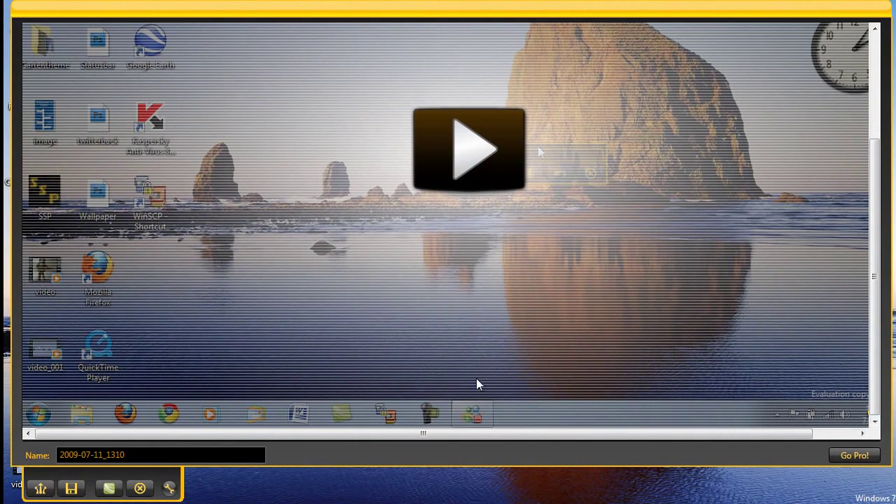
left_click(468, 149)
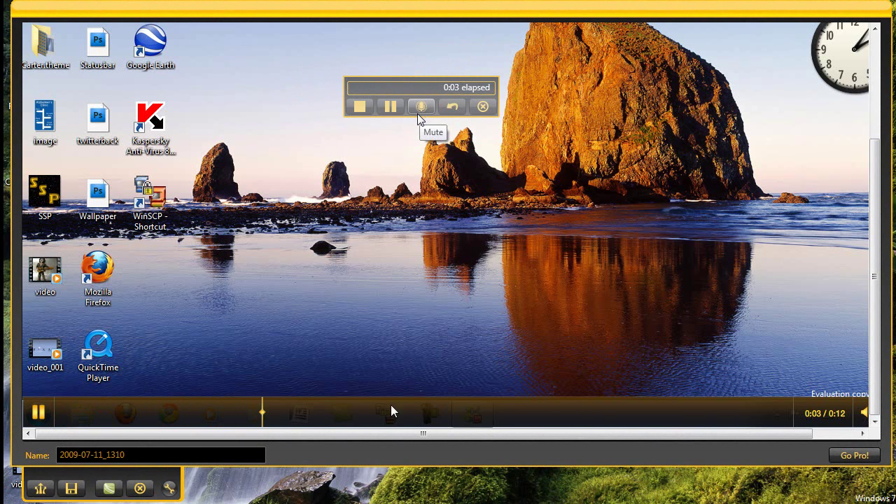
left_click(38, 414)
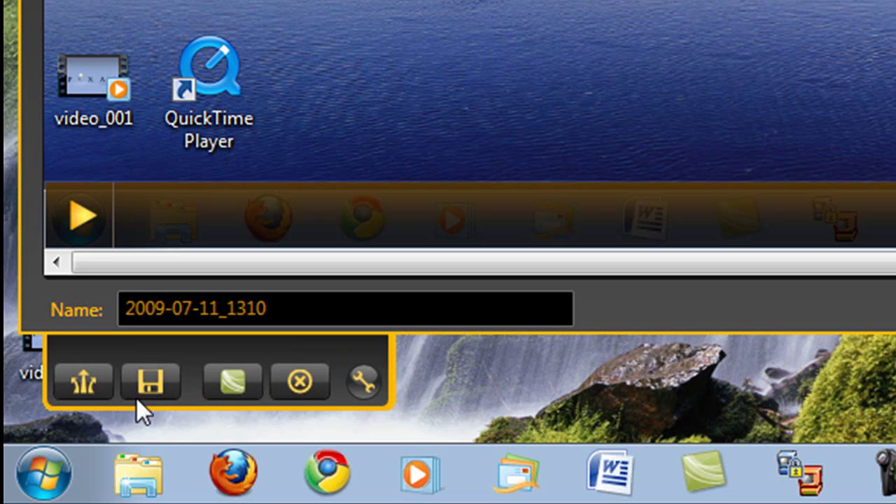
- Save the capture to the Desktop as the SWF file 2009-07-11_1310
left_click(149, 384)
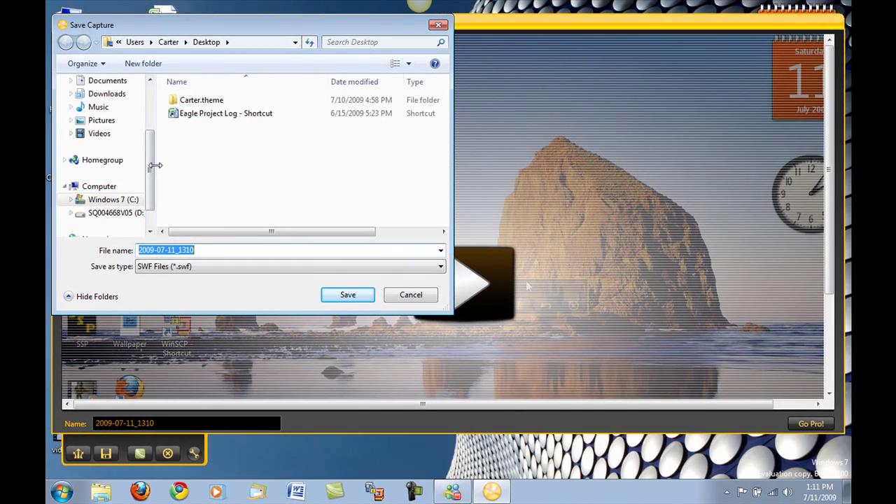
scroll(185, 26, "up", 2)
scroll(156, 159, "up", 3)
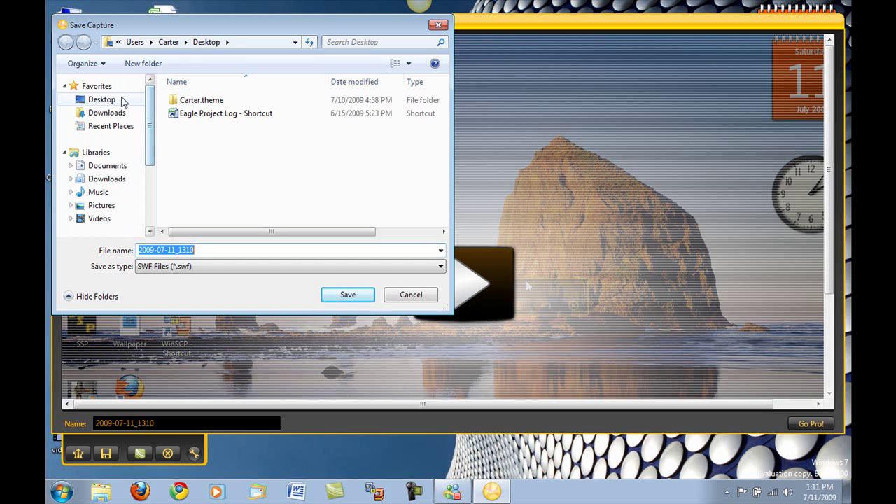
left_click(101, 100)
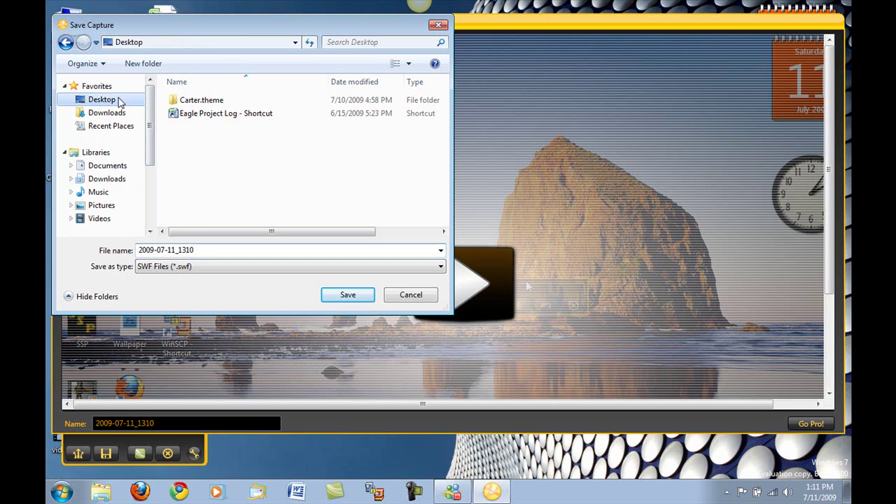
left_click(268, 267)
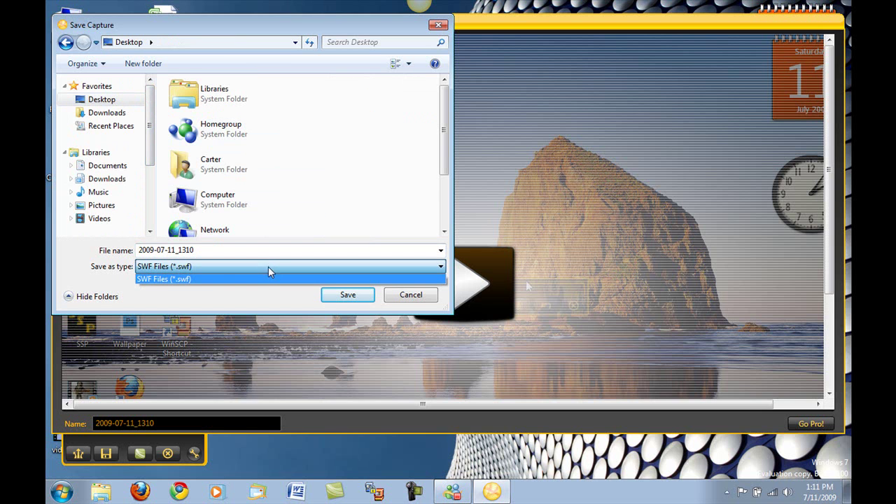
left_click(228, 280)
left_click(347, 294)
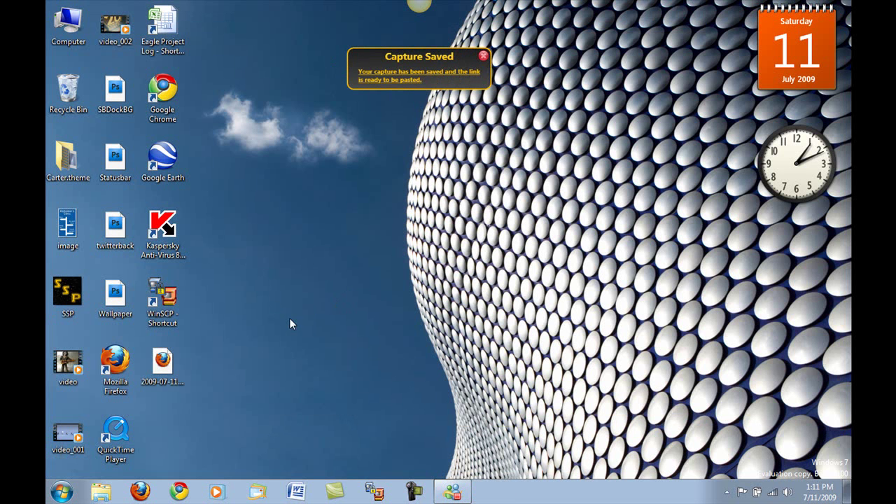
left_click(179, 368)
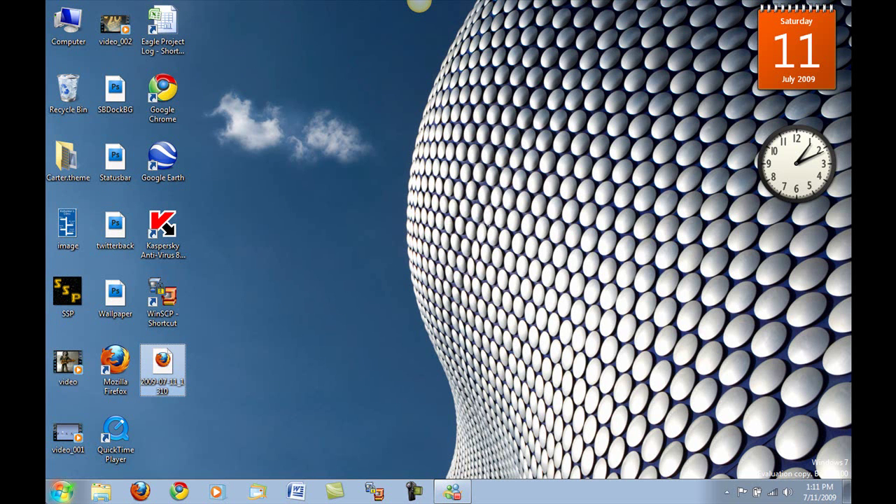
left_click(60, 493)
left_click(61, 493)
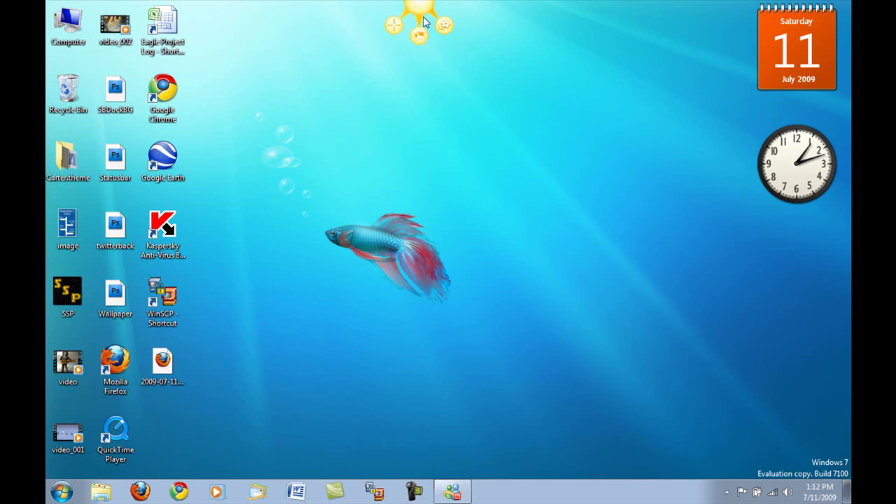
- Open and close the capture History, then show the About panel with version 2.1.9181
left_click(419, 35)
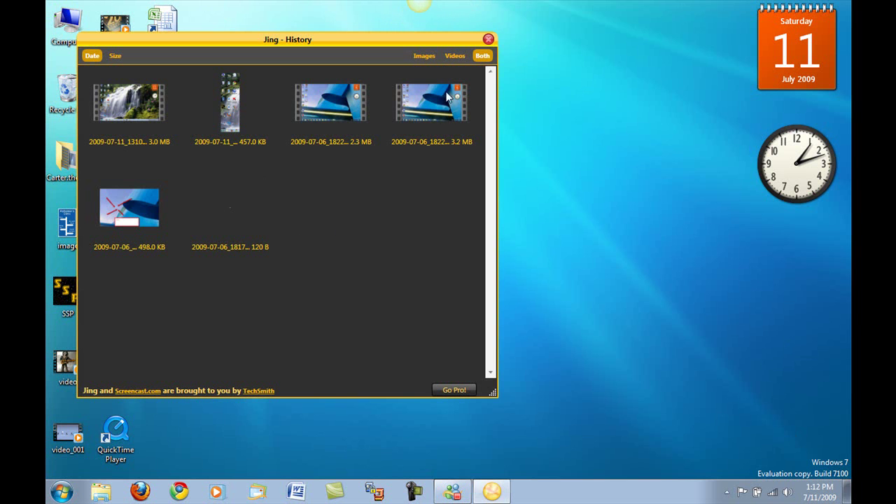
left_click(488, 40)
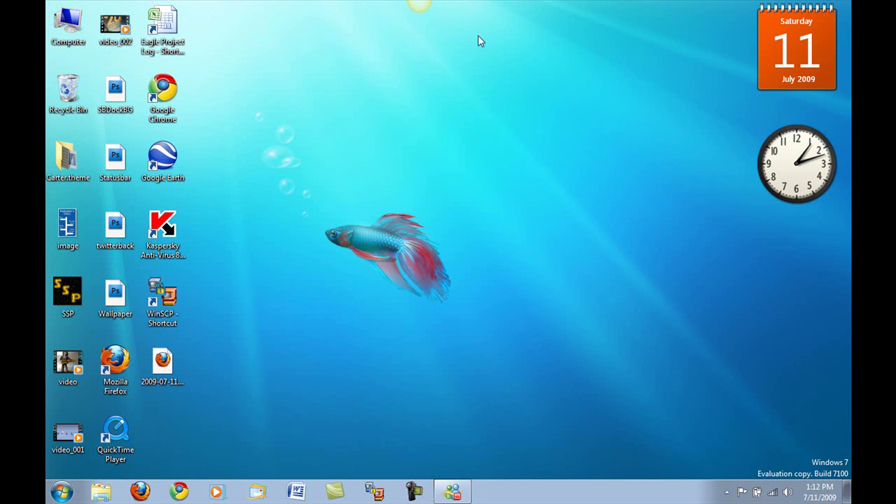
left_click(445, 26)
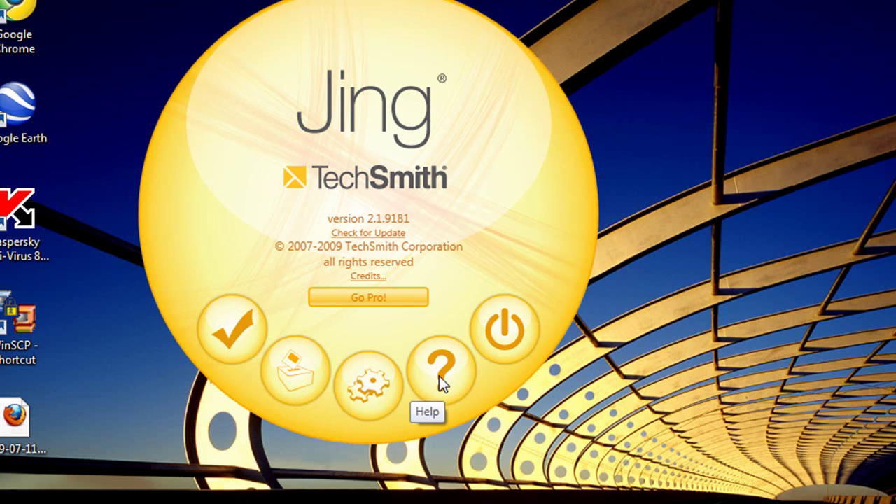
- Review Preferences keeping Video Format at SWF, then quit Jing and confirm
left_click(354, 379)
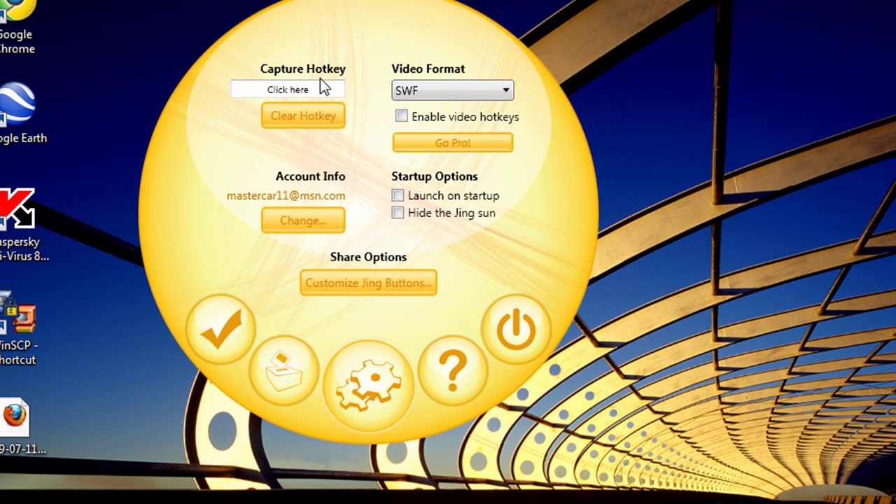
left_click(421, 91)
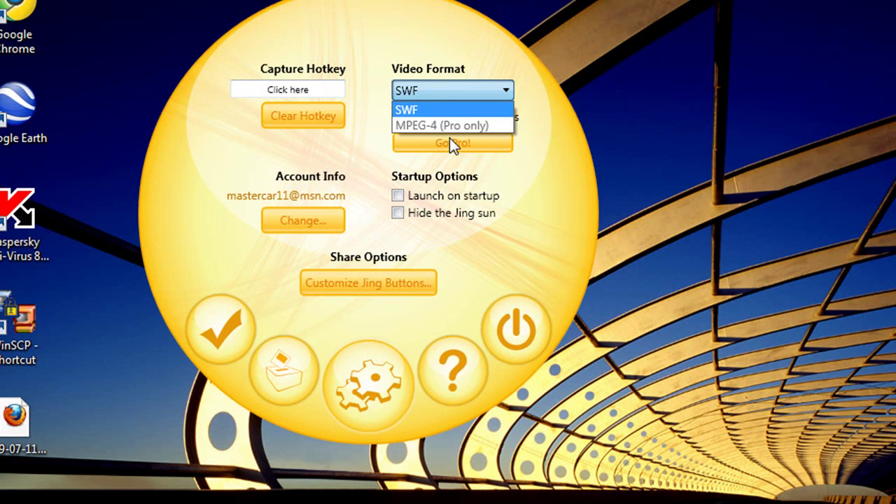
left_click(465, 127)
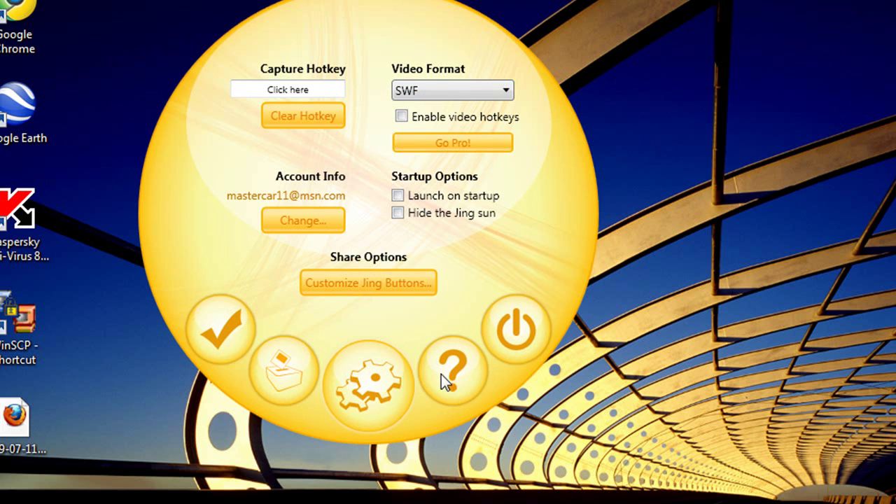
left_click(526, 334)
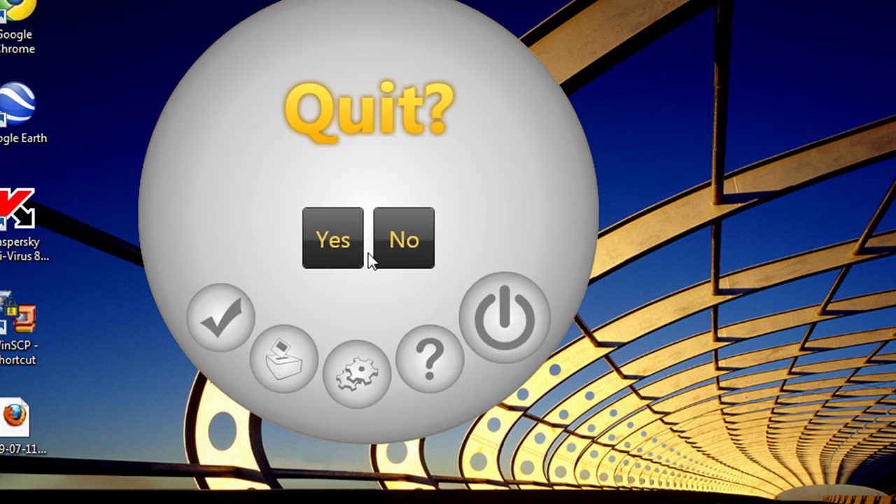
left_click(324, 234)
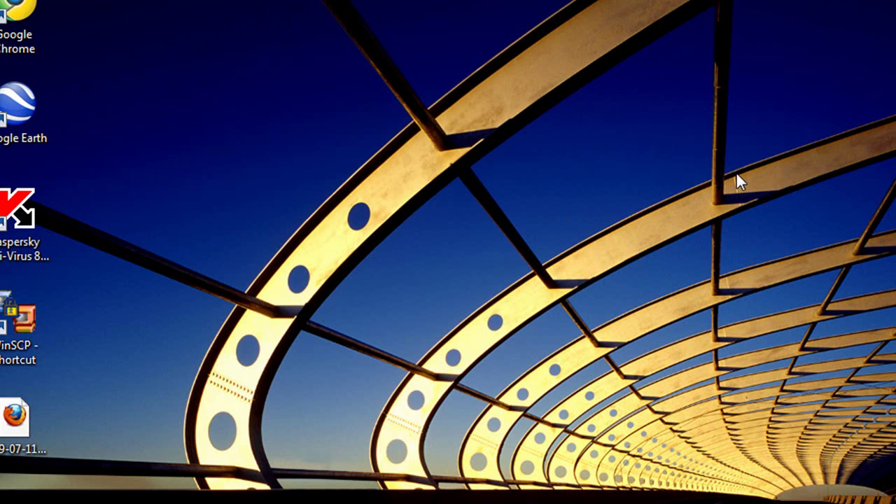